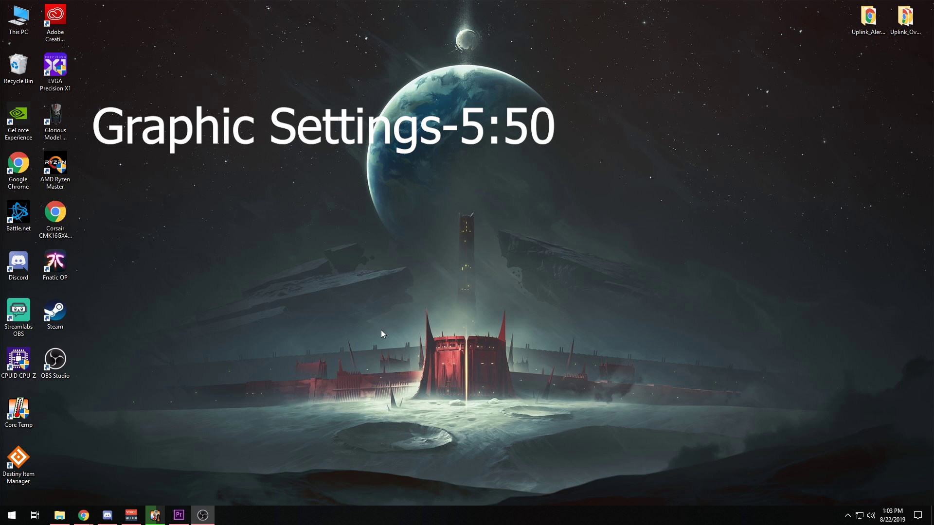
# Switch to the PCPartPicker System Builder list in Chrome and examine the selected components from the CPU to the video card
pyautogui.moveTo(84, 515)
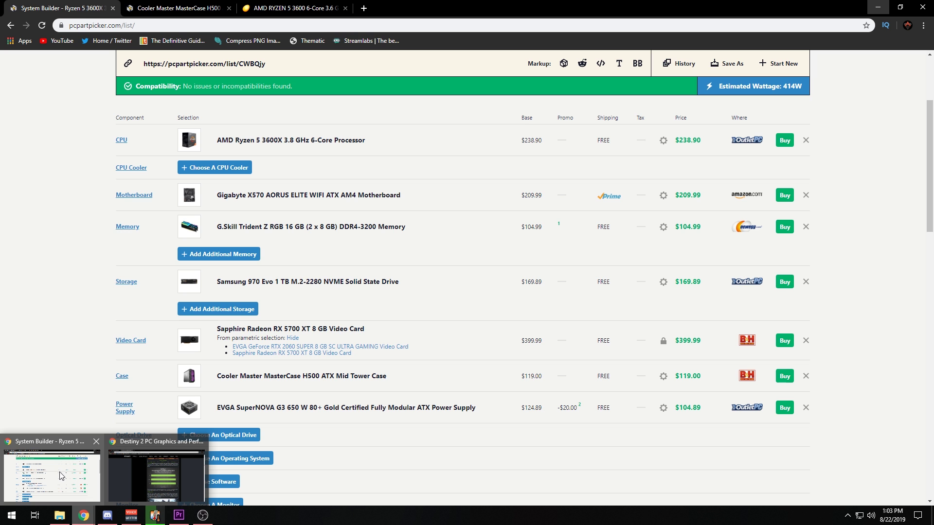
pyautogui.click(60, 471)
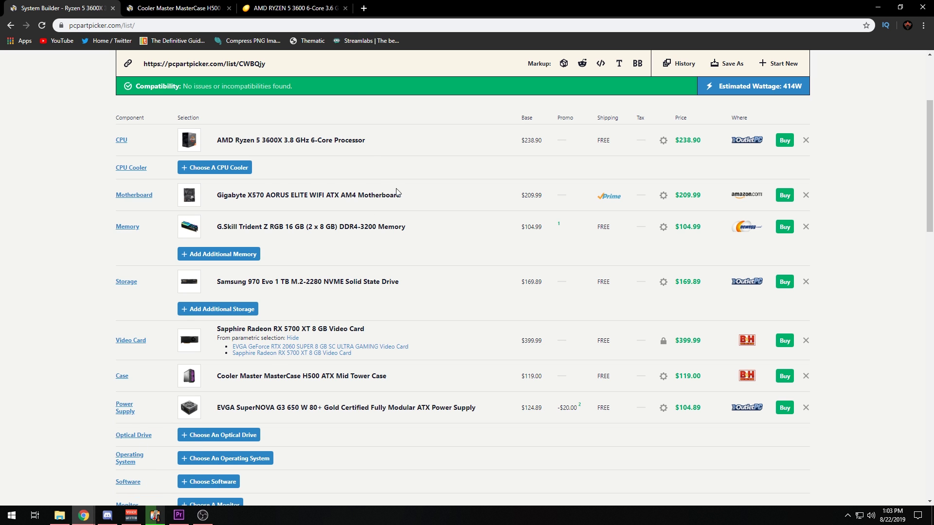
pyautogui.scroll(2, 428, 239)
pyautogui.scroll(-1, 410, 248)
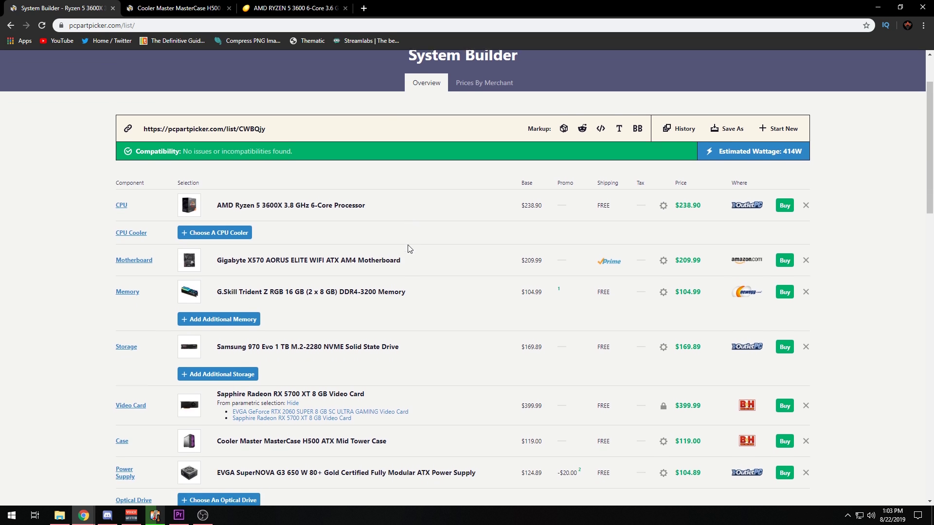
pyautogui.scroll(1, 408, 248)
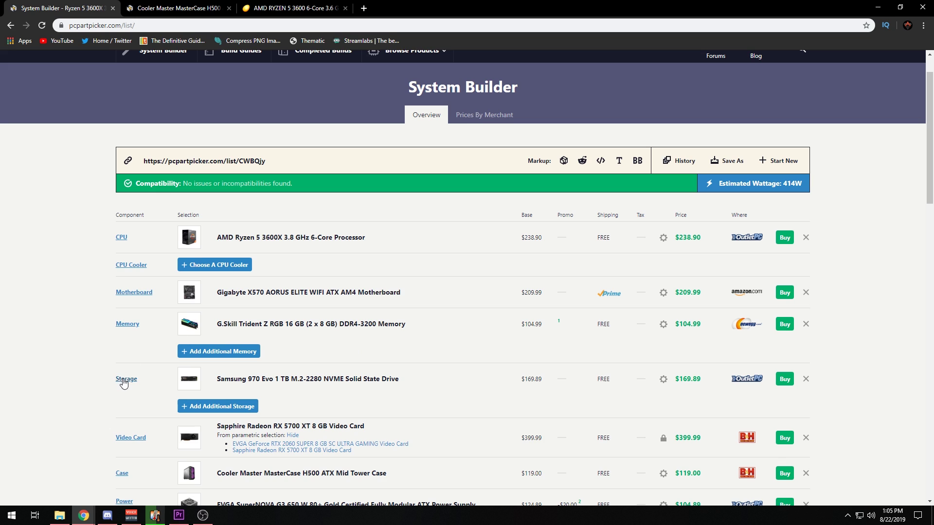
pyautogui.scroll(-1, 139, 374)
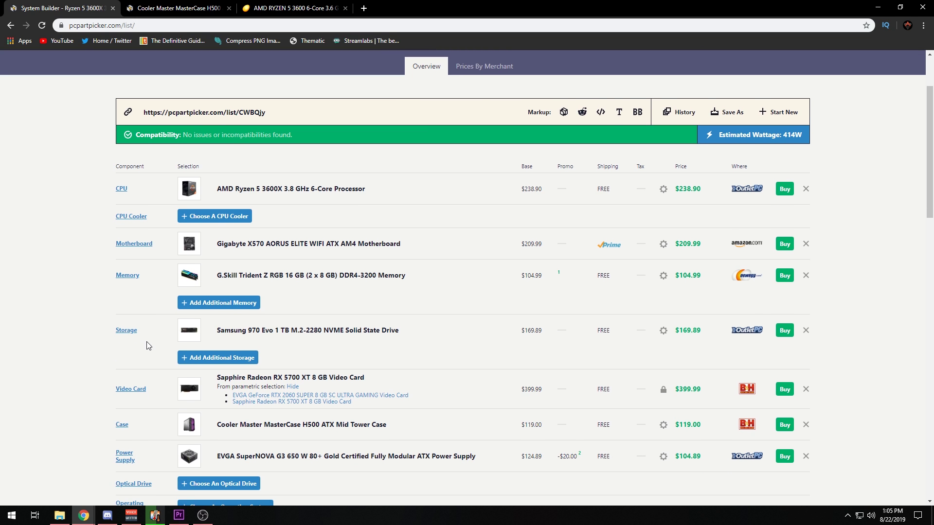
pyautogui.scroll(-1, 146, 344)
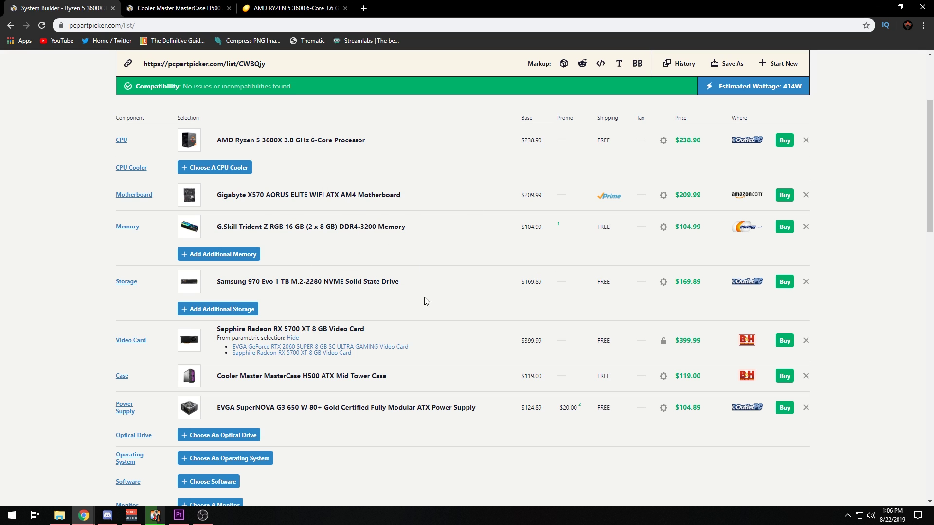
pyautogui.scroll(-1, 340, 261)
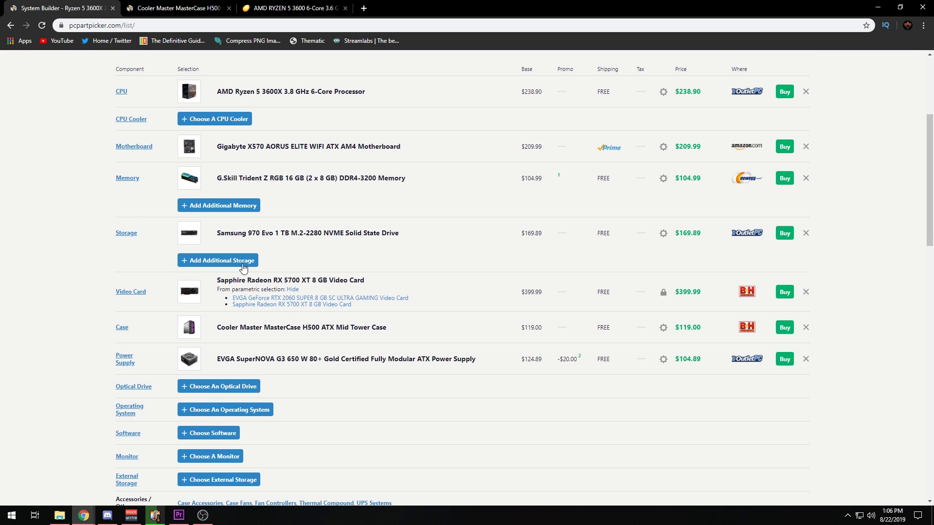
pyautogui.scroll(1, 143, 299)
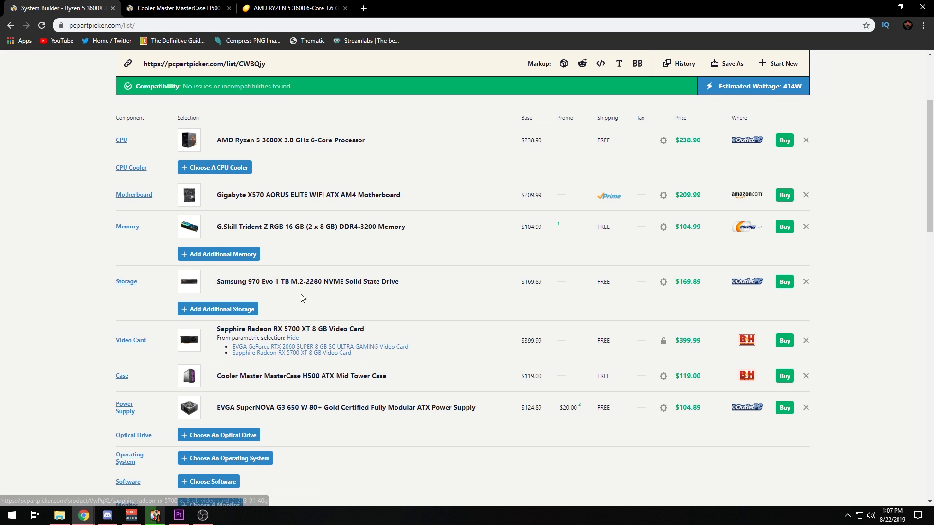
pyautogui.scroll(-1, 301, 292)
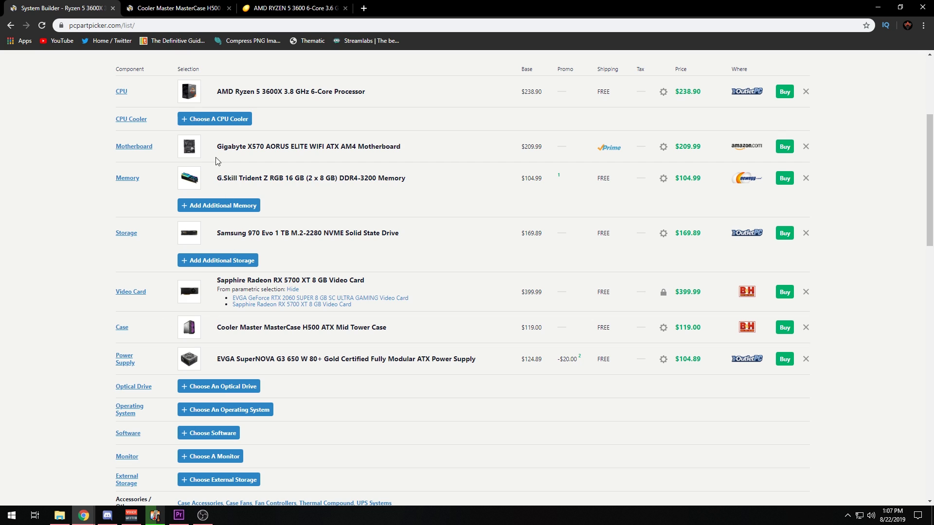
# Switch to the already opened Cooler Master MasterCase H500 product page and examine the case's image and merchant prices
pyautogui.click(169, 9)
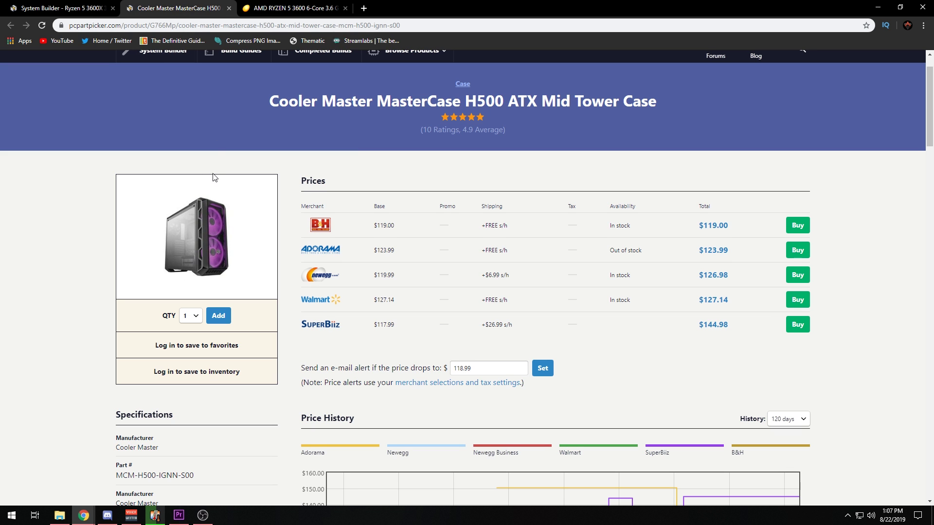
pyautogui.scroll(-2, 214, 194)
pyautogui.scroll(1, 211, 192)
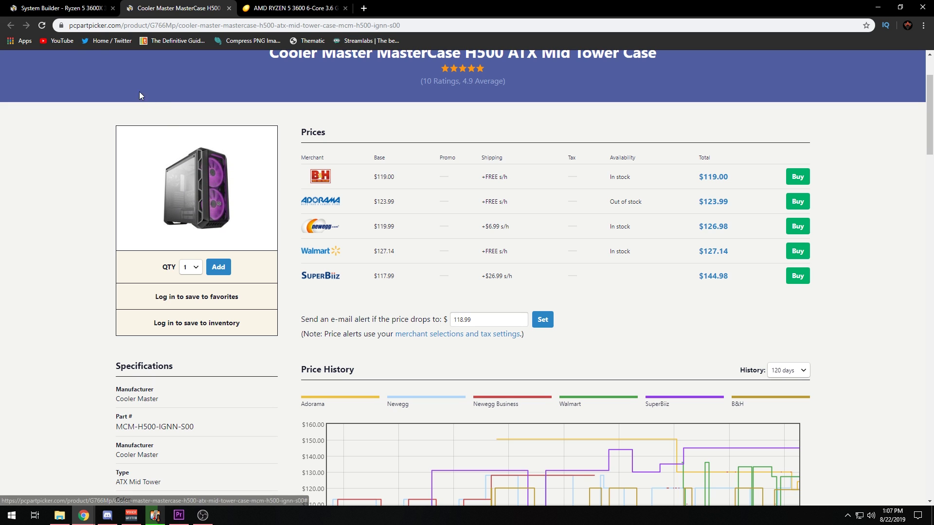
# Return to the System Builder parts list and examine the case and EVGA SuperNOVA power supply entries
pyautogui.click(77, 8)
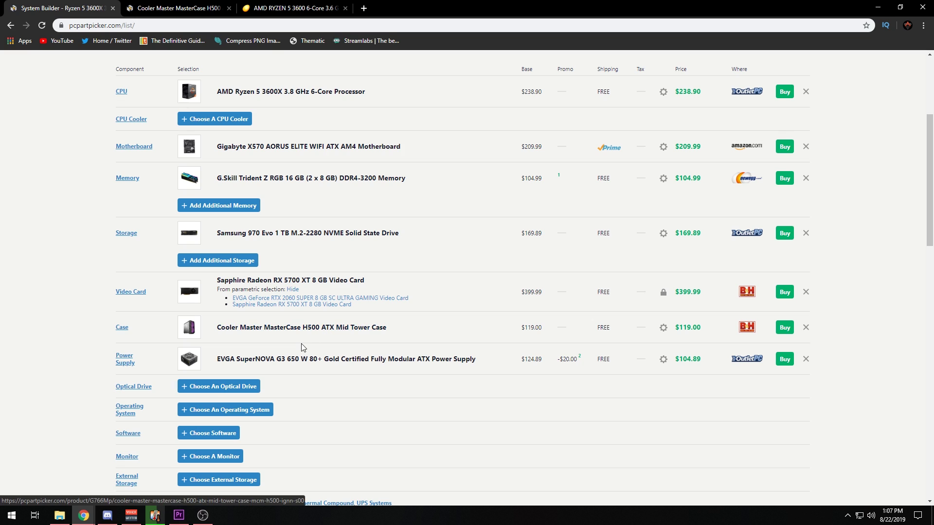
pyautogui.scroll(-1, 302, 348)
pyautogui.scroll(1, 292, 343)
pyautogui.scroll(-1, 359, 391)
pyautogui.scroll(2, 355, 393)
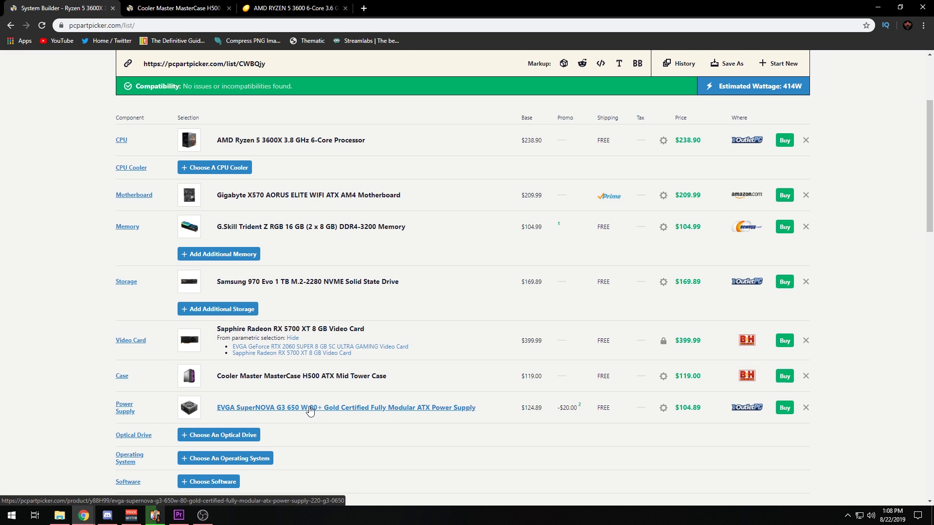
pyautogui.scroll(1, 341, 420)
pyautogui.scroll(-1, 370, 430)
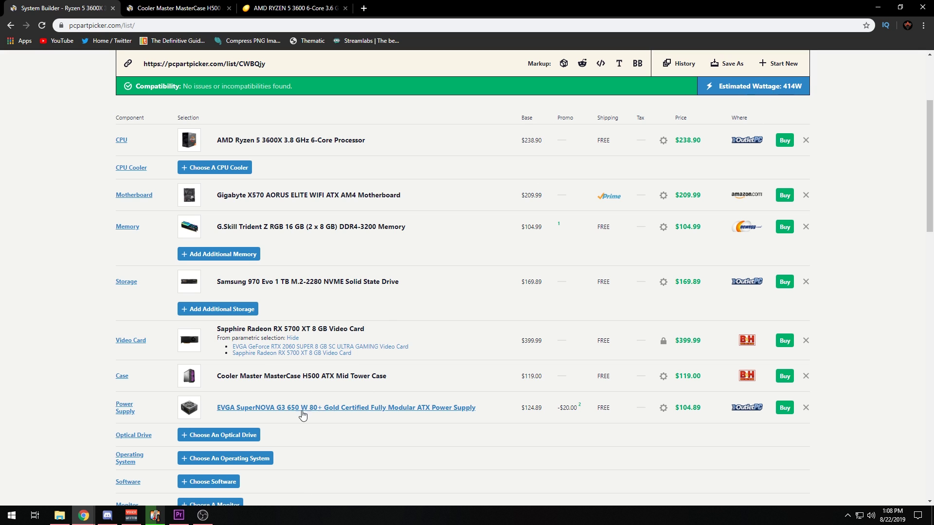
pyautogui.scroll(1, 354, 440)
pyautogui.scroll(-1, 355, 441)
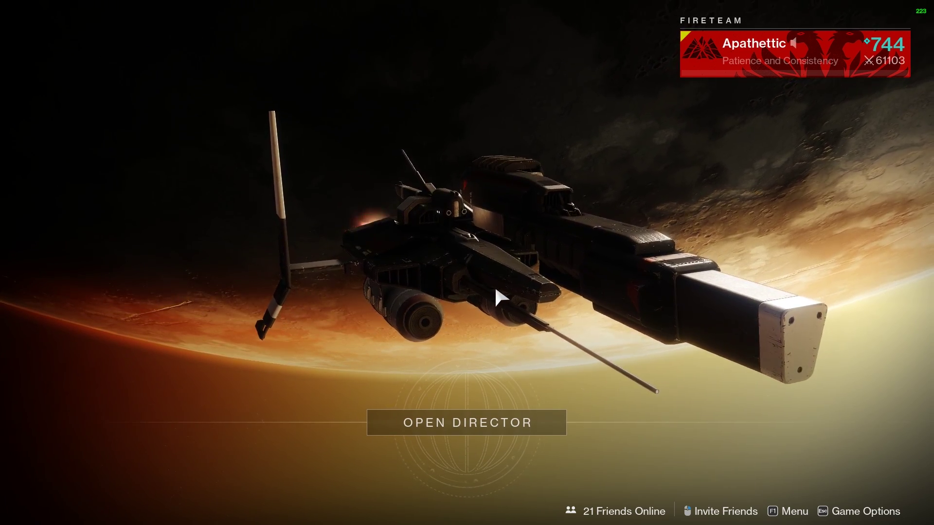
# Switch to Destiny 2 and open the game's control settings to examine the mouse sensitivity and aim smoothing options
pyautogui.press('F1')
pyautogui.press('d')
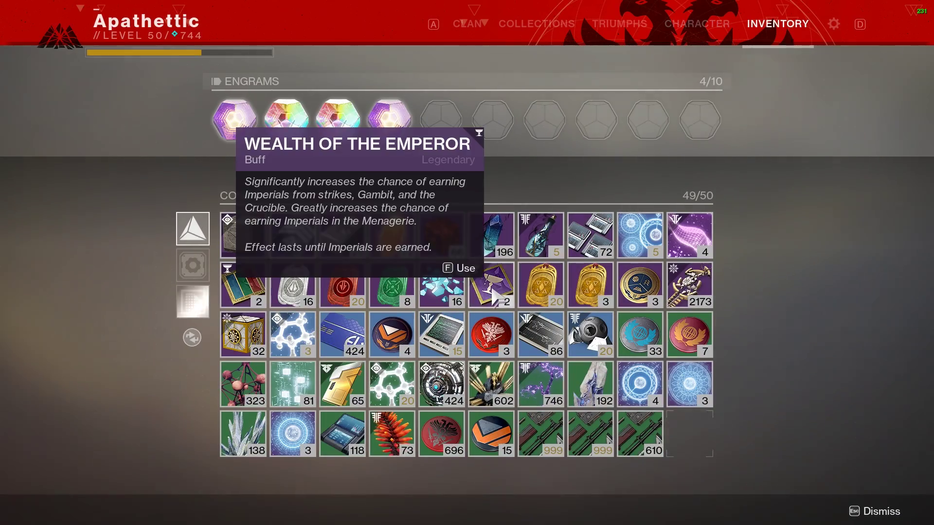
pyautogui.press('d')
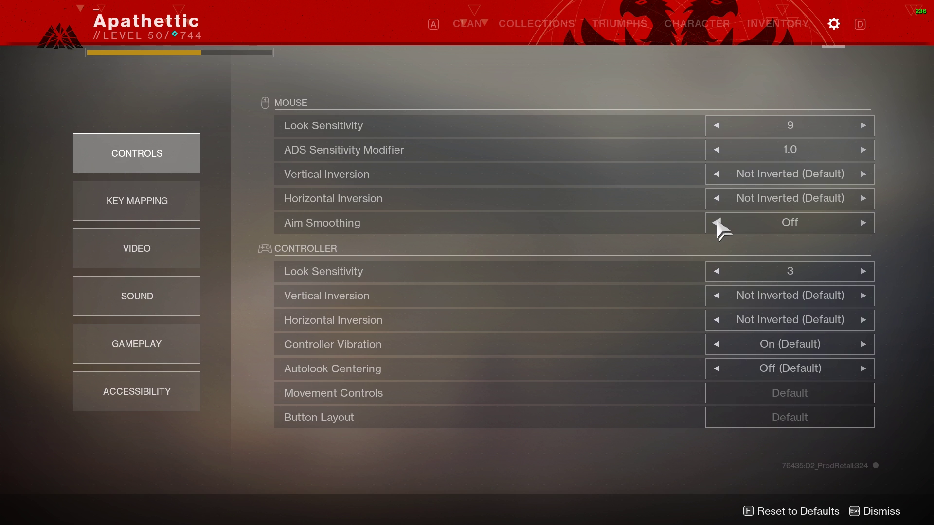
# Open the key mapping settings and examine the common, character and vehicle bindings
pyautogui.click(151, 203)
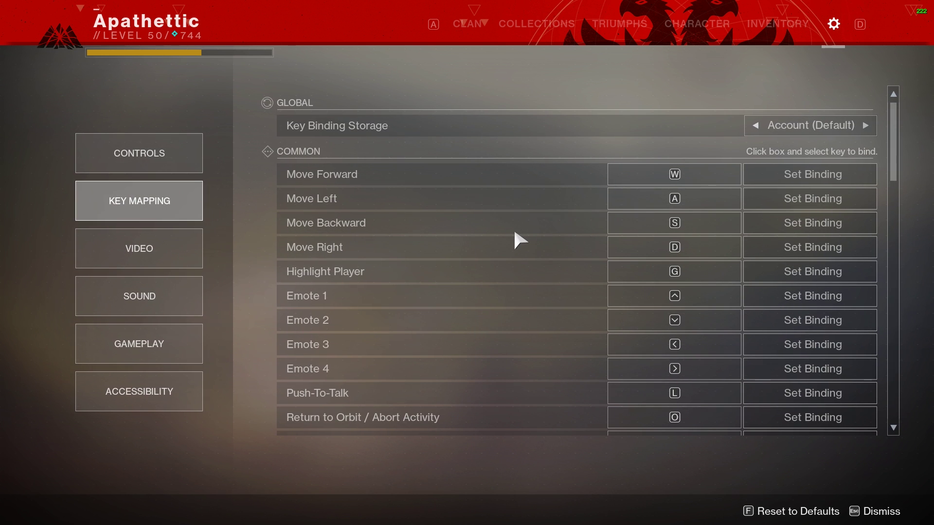
pyautogui.scroll(-4, 523, 230)
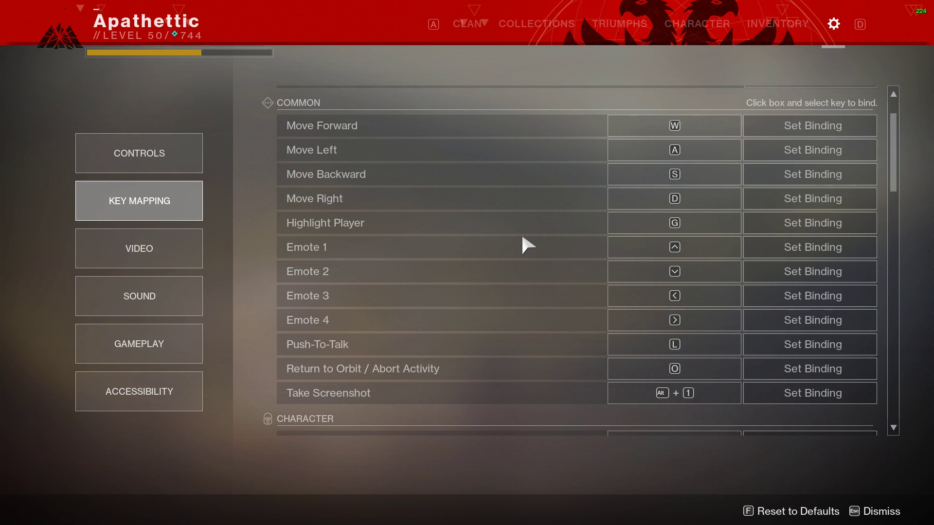
pyautogui.scroll(-5, 514, 233)
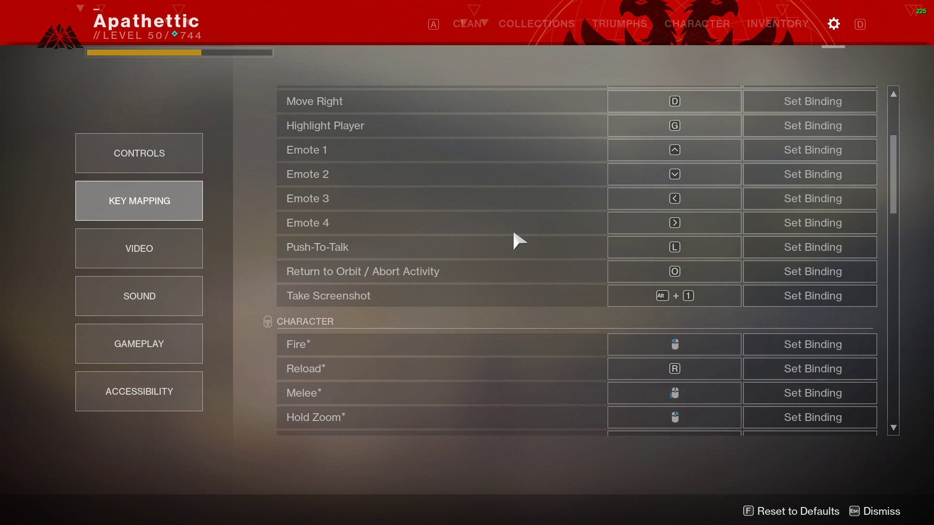
pyautogui.scroll(-3, 513, 234)
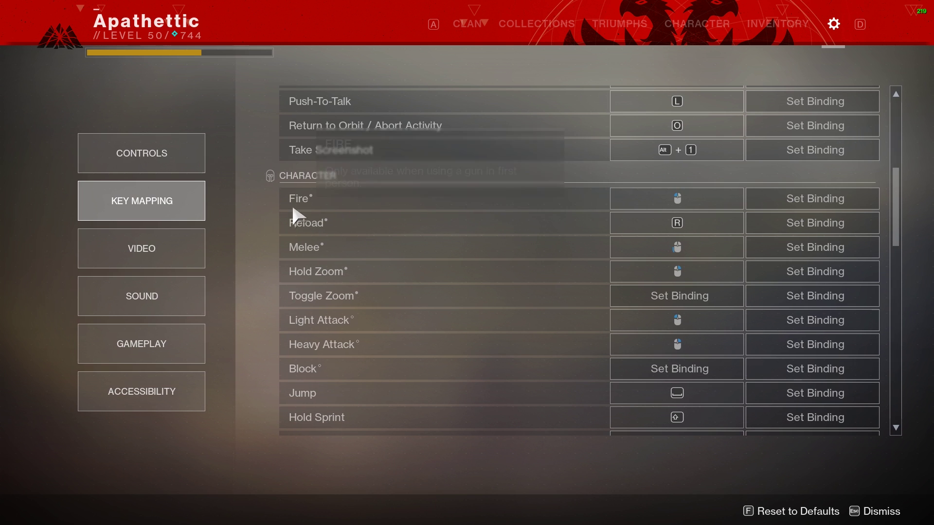
pyautogui.scroll(-1, 459, 240)
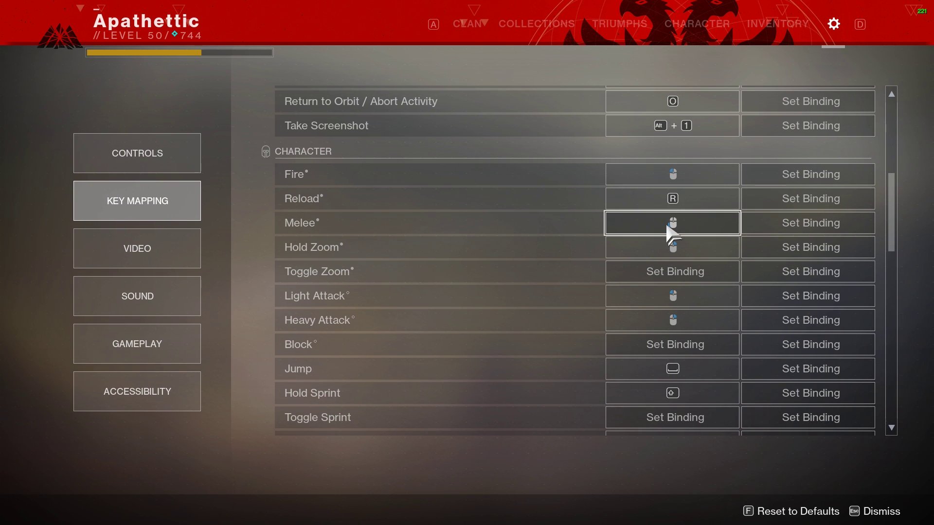
pyautogui.scroll(-4, 331, 282)
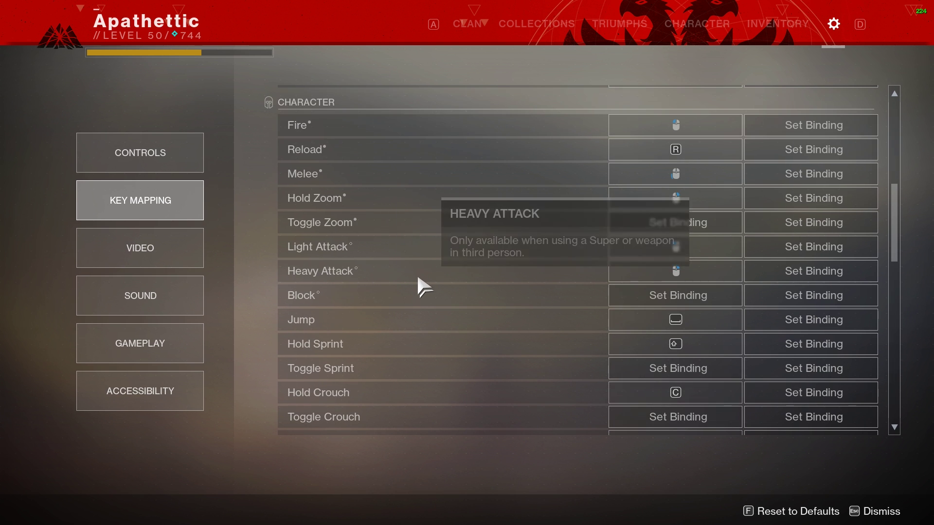
pyautogui.scroll(-4, 369, 274)
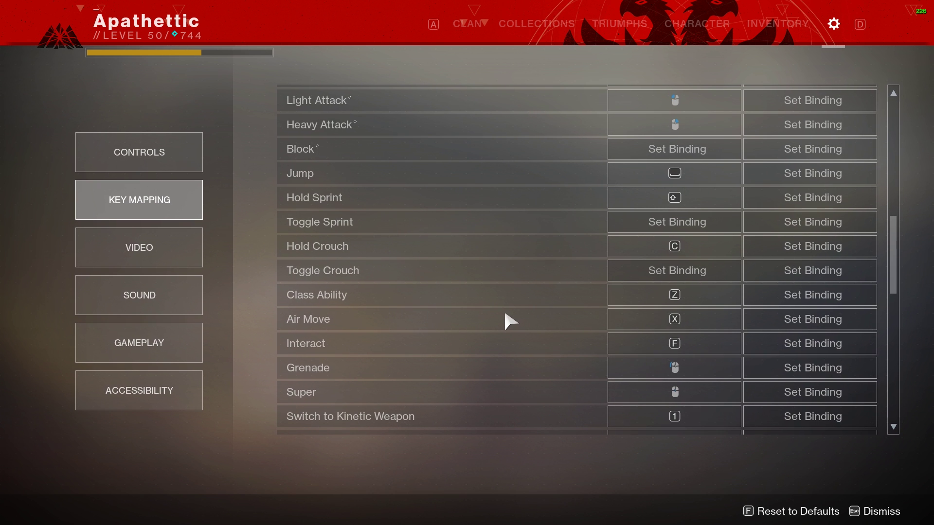
pyautogui.scroll(-1, 502, 308)
pyautogui.scroll(-2, 442, 369)
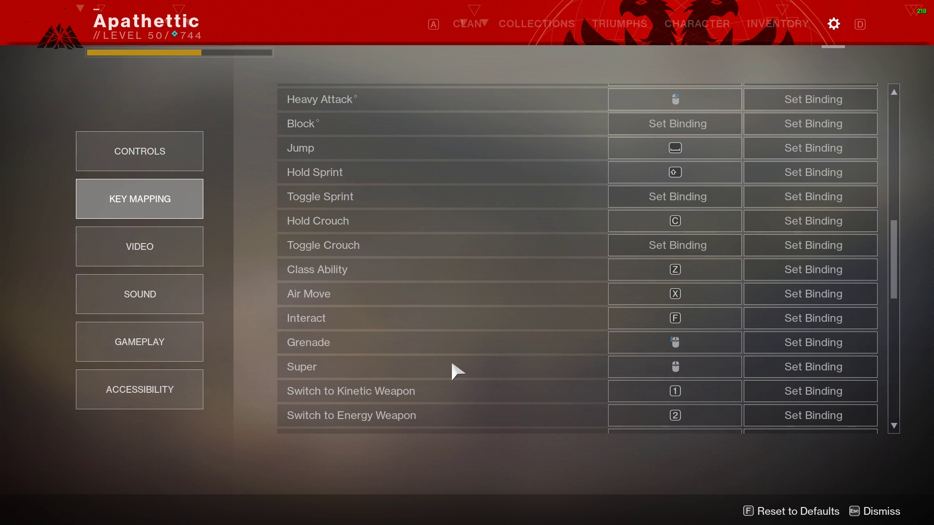
pyautogui.scroll(-2, 492, 340)
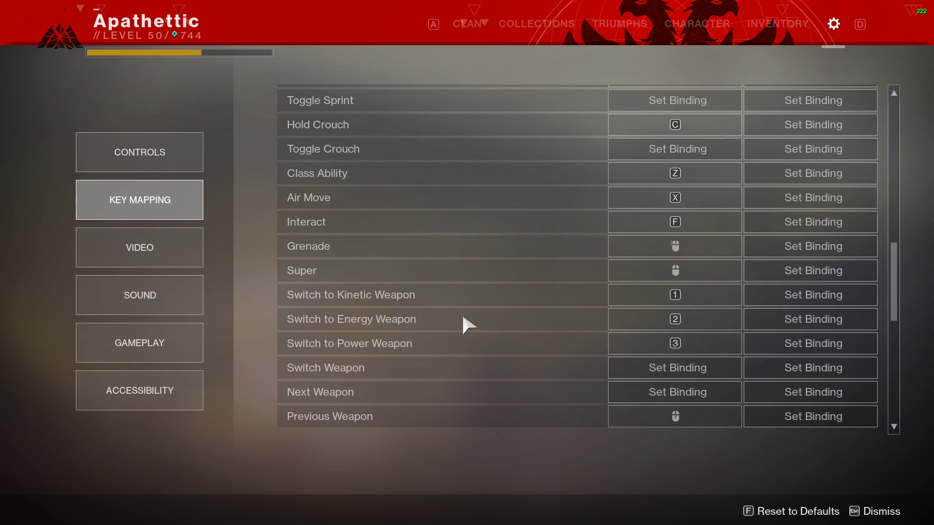
pyautogui.scroll(-3, 498, 319)
pyautogui.scroll(-10, 496, 315)
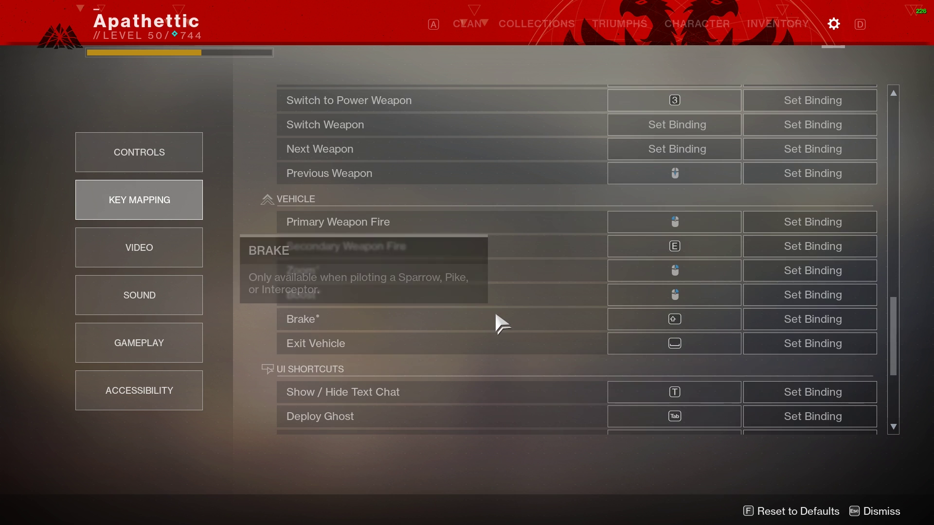
# Go back to the Character section of the key mappings and review its combat and movement bindings
pyautogui.scroll(14, 494, 317)
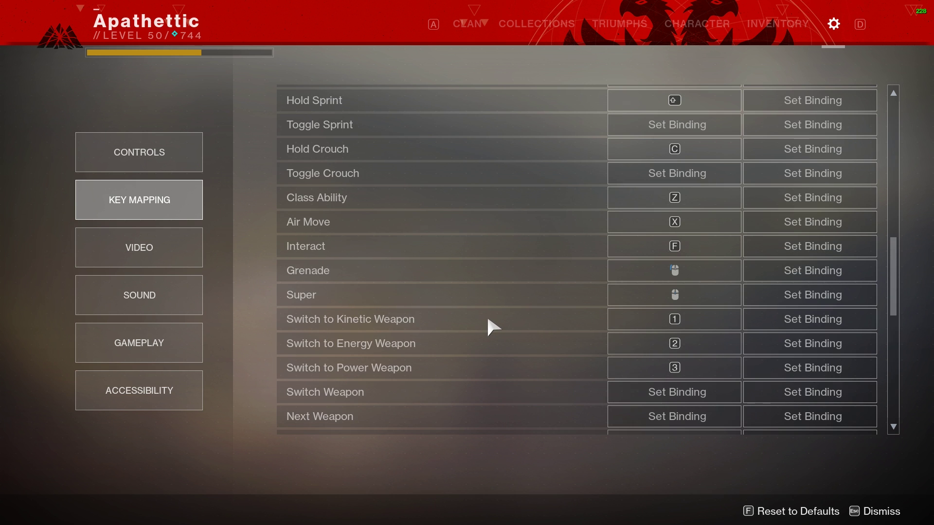
pyautogui.scroll(3, 487, 319)
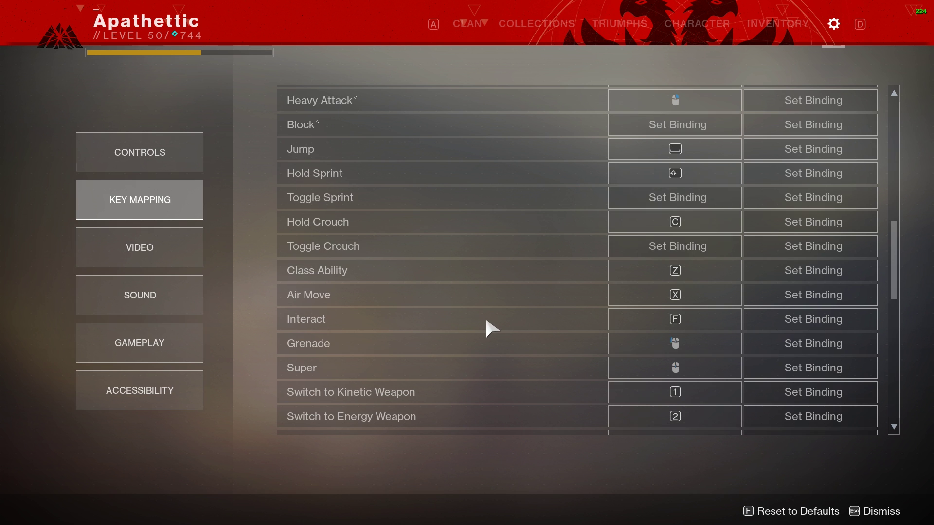
pyautogui.scroll(9, 486, 321)
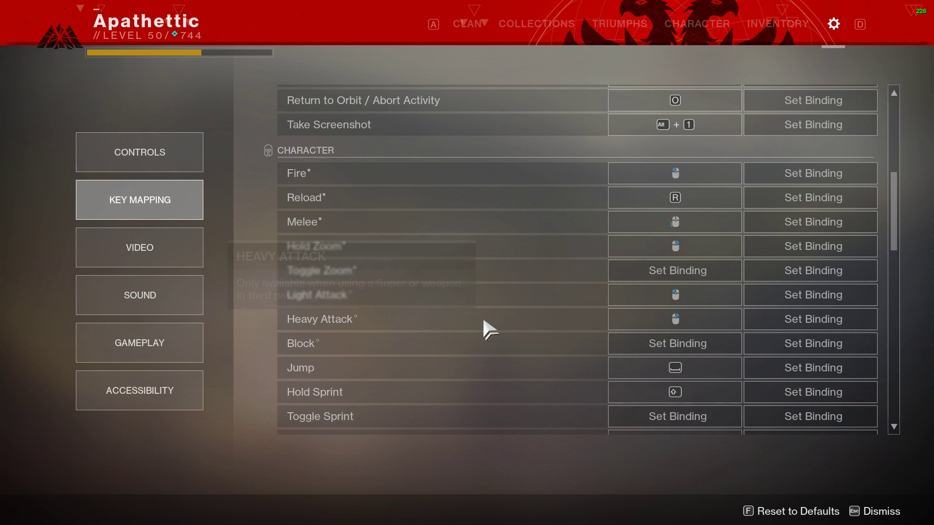
pyautogui.scroll(-1, 483, 315)
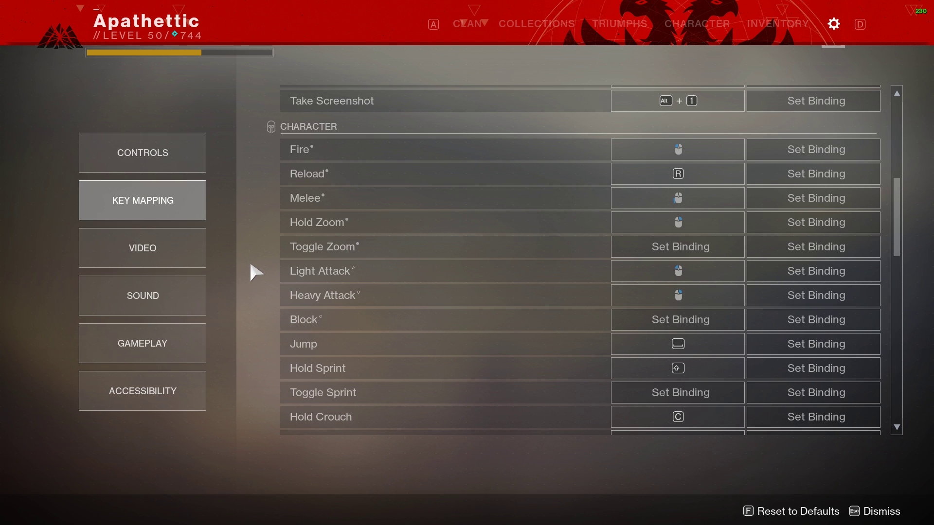
# Open the video settings and examine the display, framerate cap, field of view and advanced graphics quality options
pyautogui.click(164, 252)
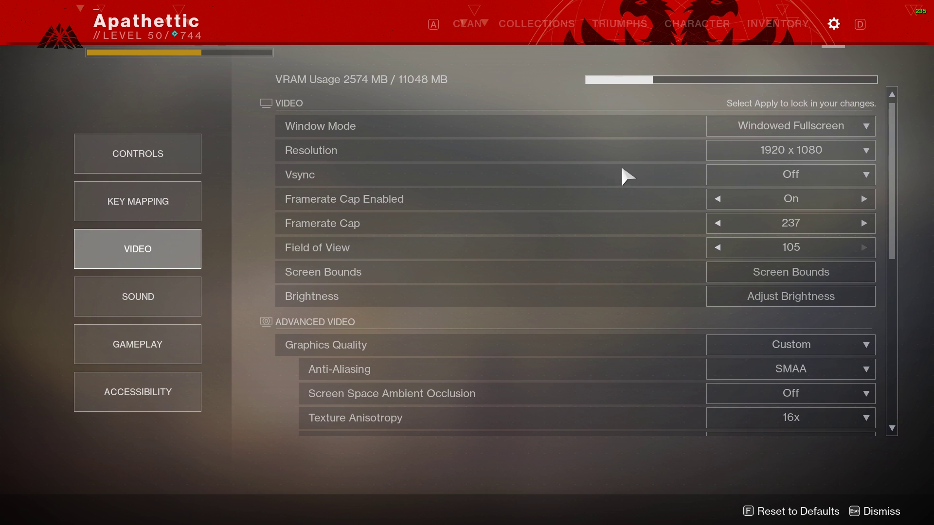
pyautogui.scroll(-1, 564, 224)
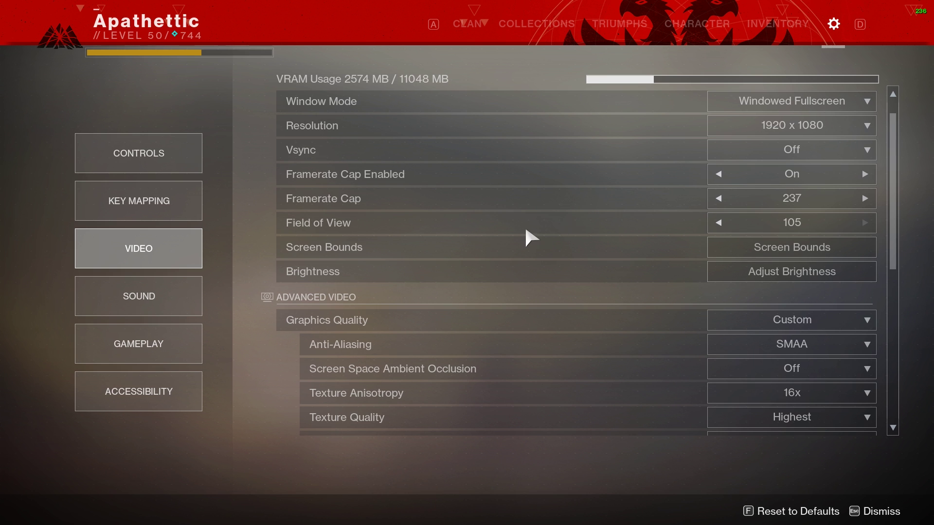
pyautogui.scroll(-1, 510, 228)
pyautogui.scroll(1, 453, 231)
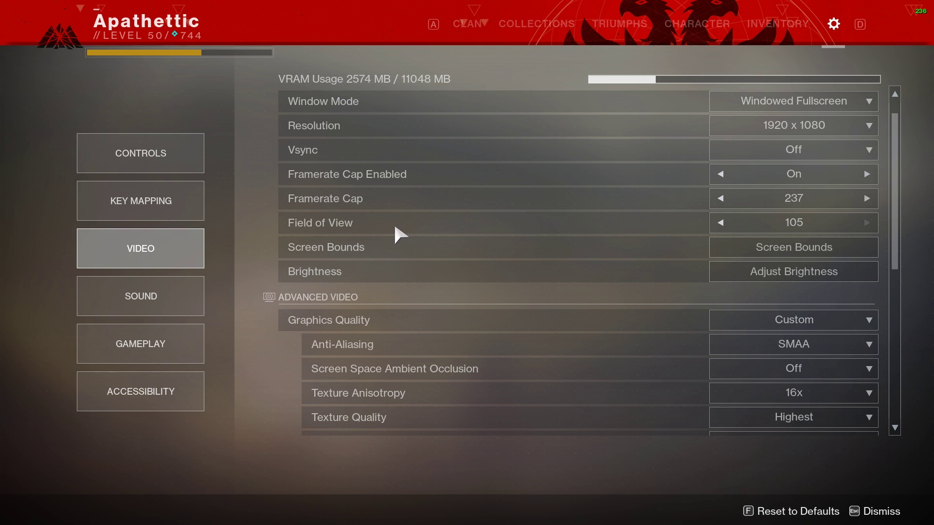
pyautogui.scroll(-2, 392, 225)
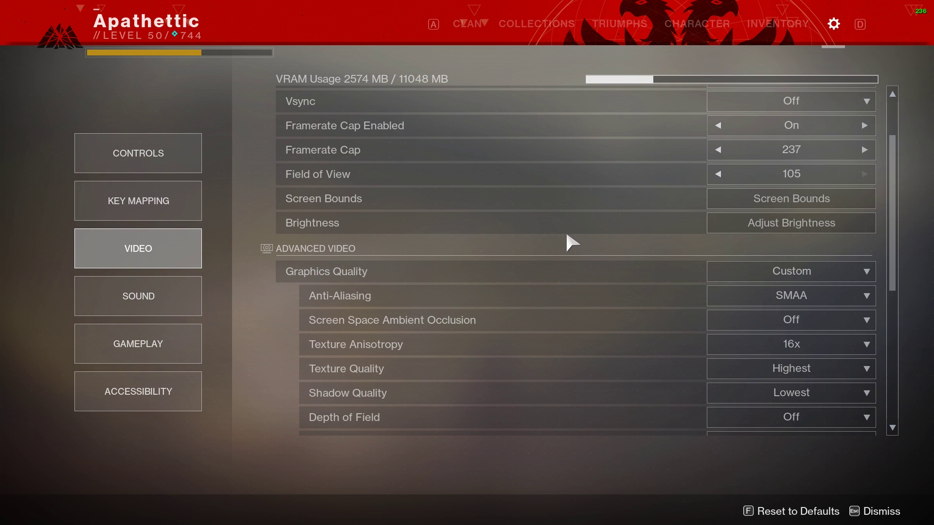
pyautogui.scroll(-1, 559, 238)
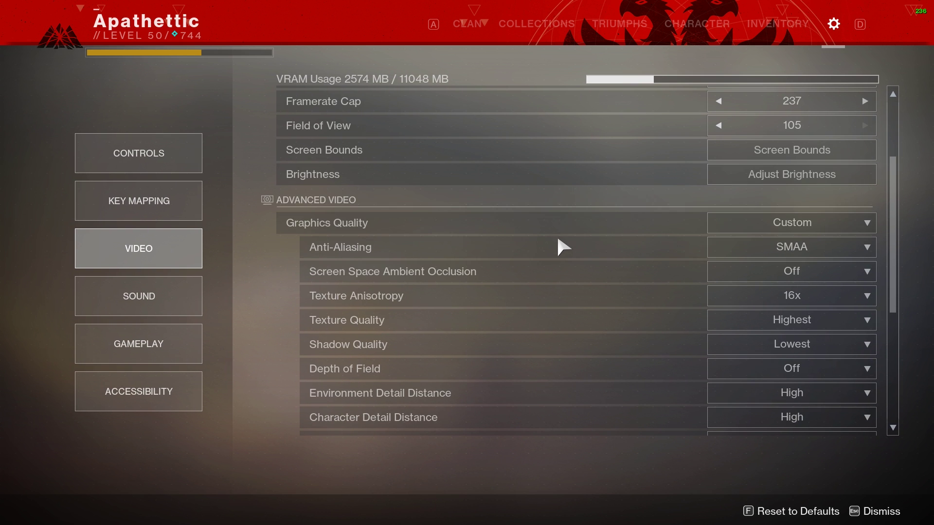
pyautogui.scroll(-2, 557, 238)
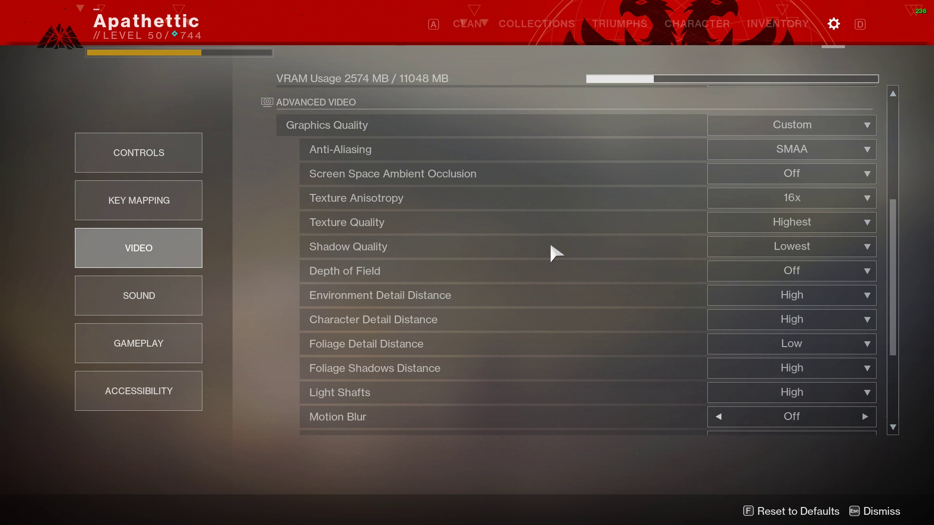
# Examine the available anti-aliasing choices and close the game settings
pyautogui.click(773, 151)
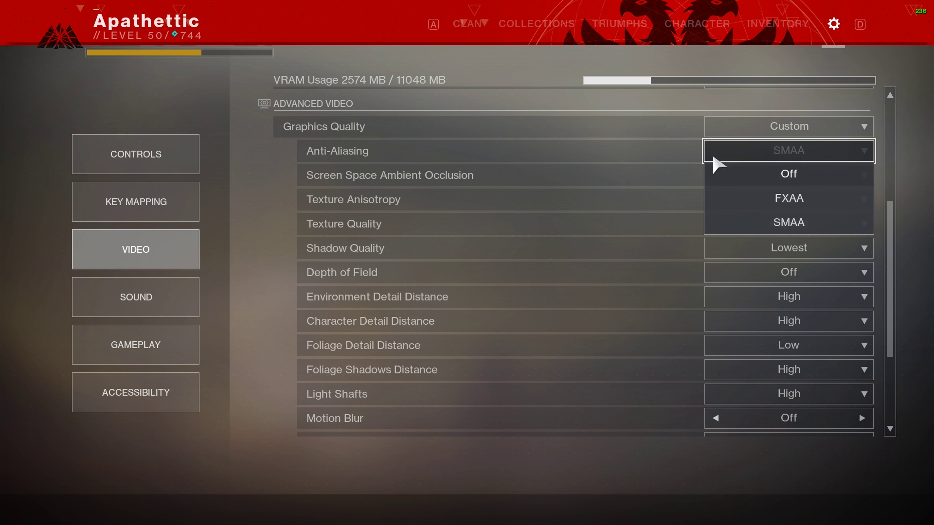
pyautogui.click(751, 163)
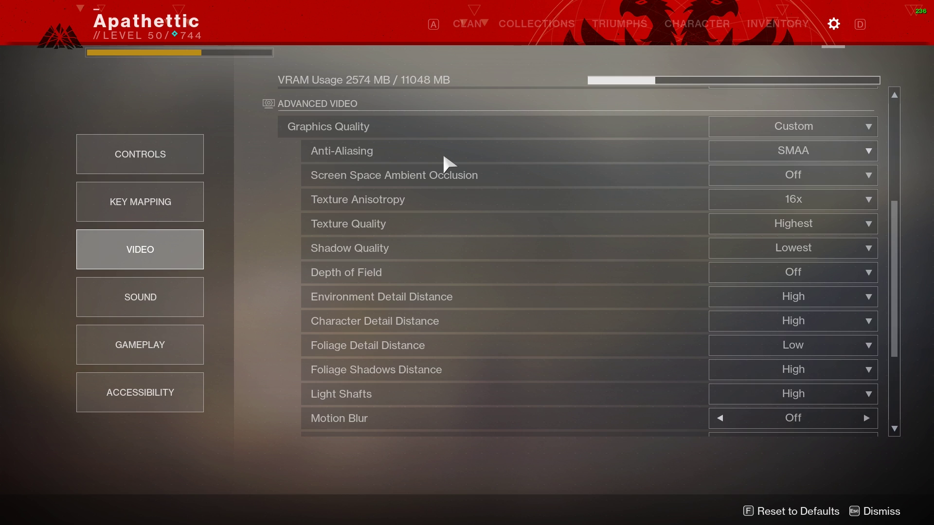
pyautogui.press('Escape')
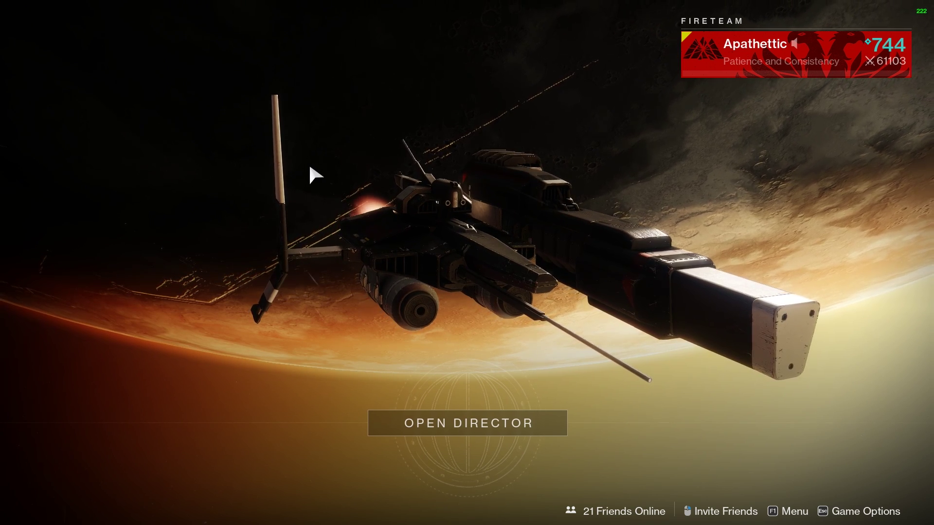
# Reopen the game settings from orbit and return to the video section
pyautogui.press('F1')
pyautogui.press('d')
pyautogui.press('d')
pyautogui.press('Down')
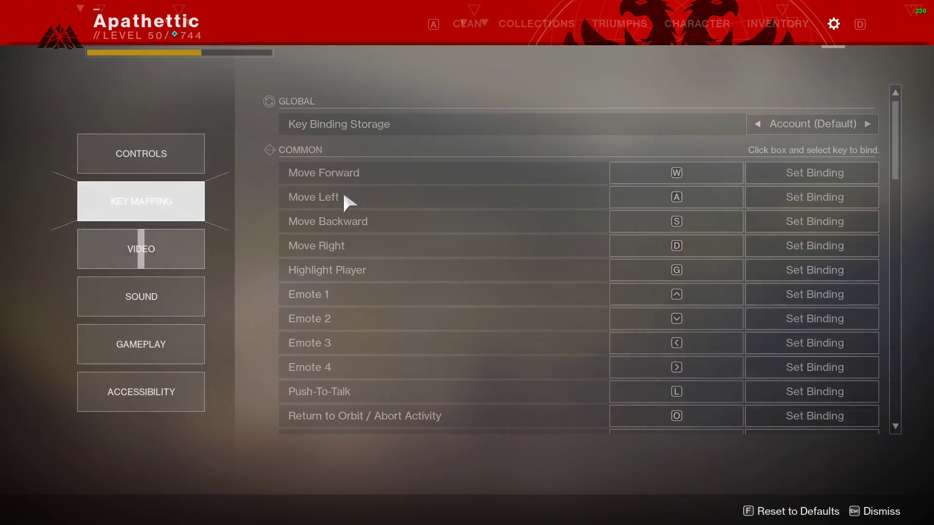
pyautogui.press('Down')
pyautogui.press('Down')
pyautogui.press('Up')
# Examine the anti-aliasing, Screen Space Ambient Occlusion, Texture Anisotropy and Texture Quality settings under Advanced Video
pyautogui.scroll(-5, 596, 243)
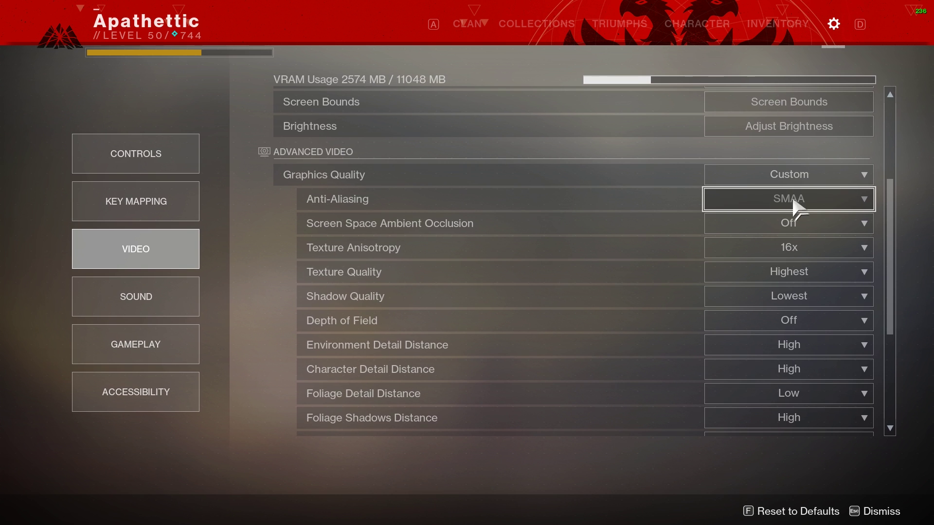
pyautogui.scroll(-1, 645, 233)
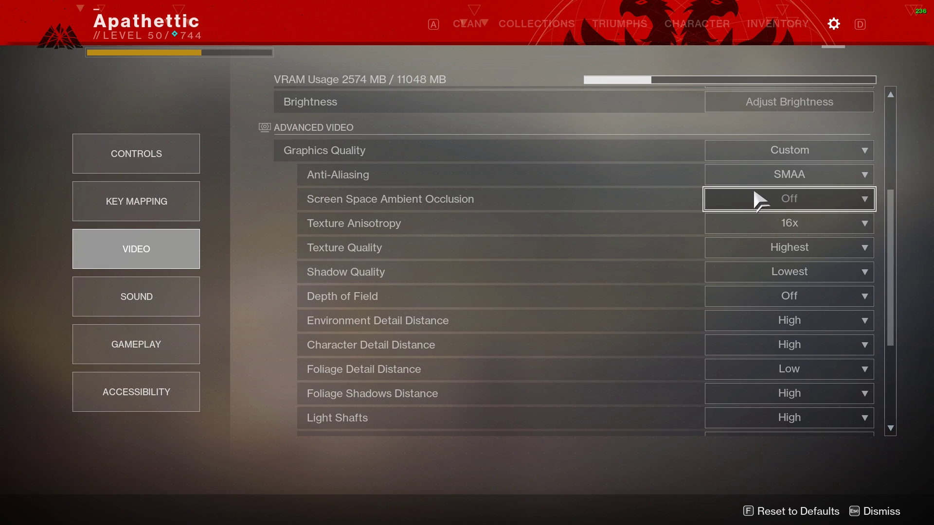
pyautogui.scroll(-1, 751, 202)
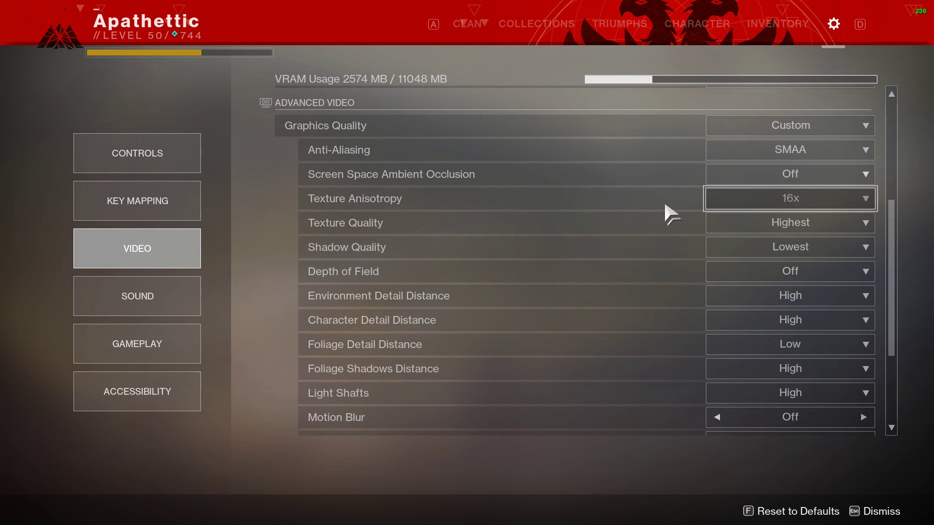
pyautogui.scroll(-1, 541, 241)
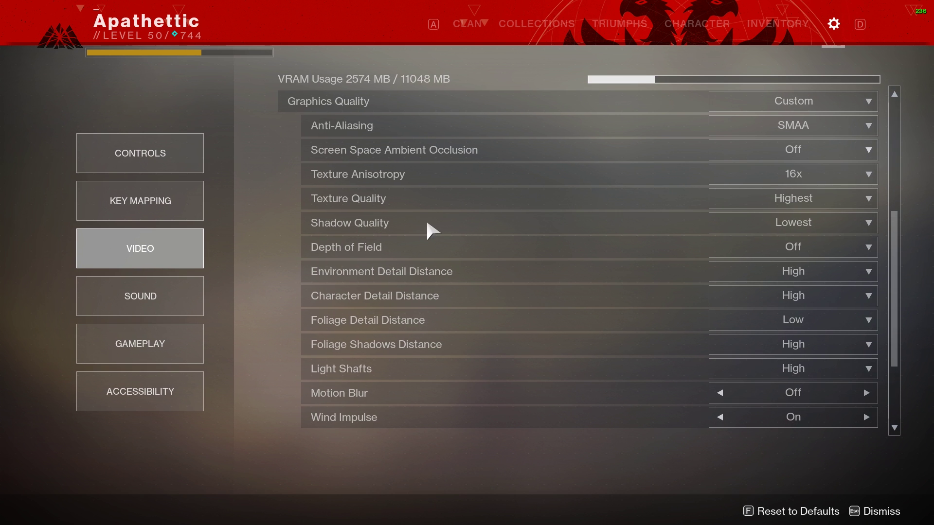
# Examine the available choices for Shadow Quality and Depth of Field
pyautogui.click(778, 223)
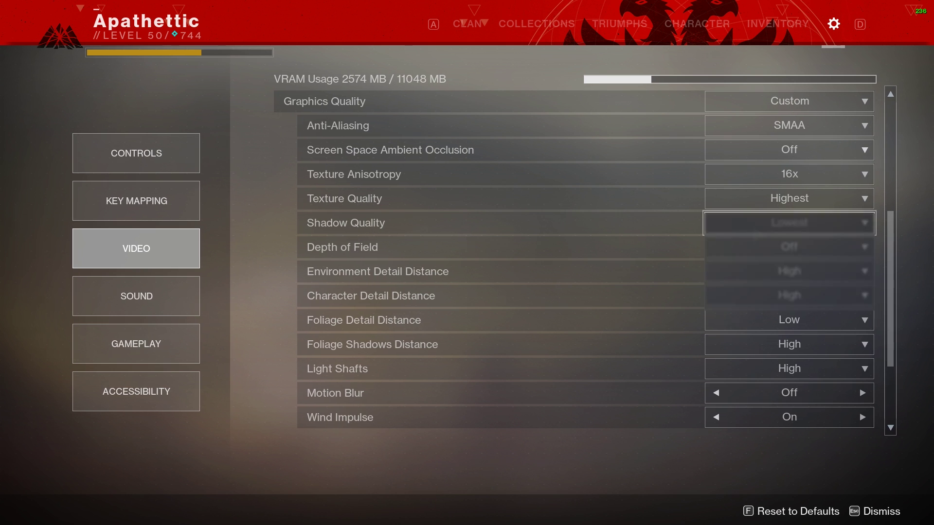
pyautogui.click(773, 245)
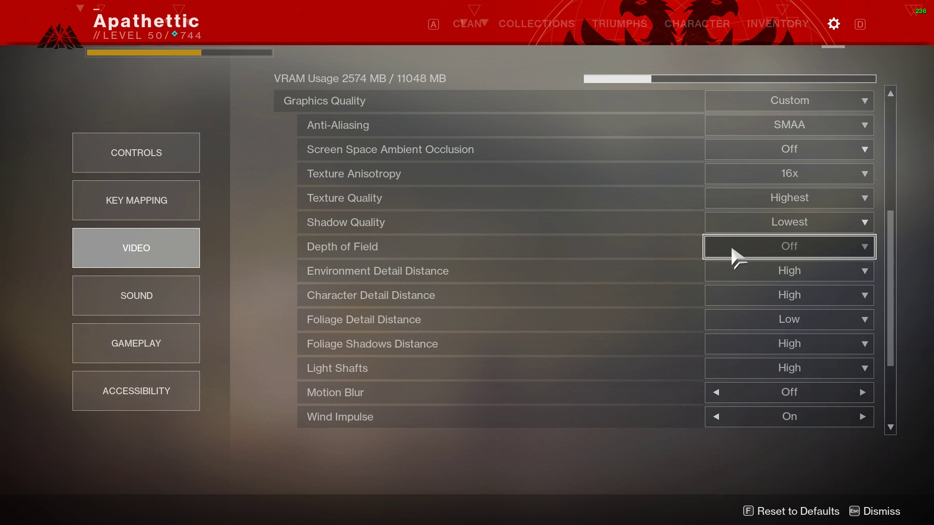
pyautogui.click(774, 251)
pyautogui.click(780, 268)
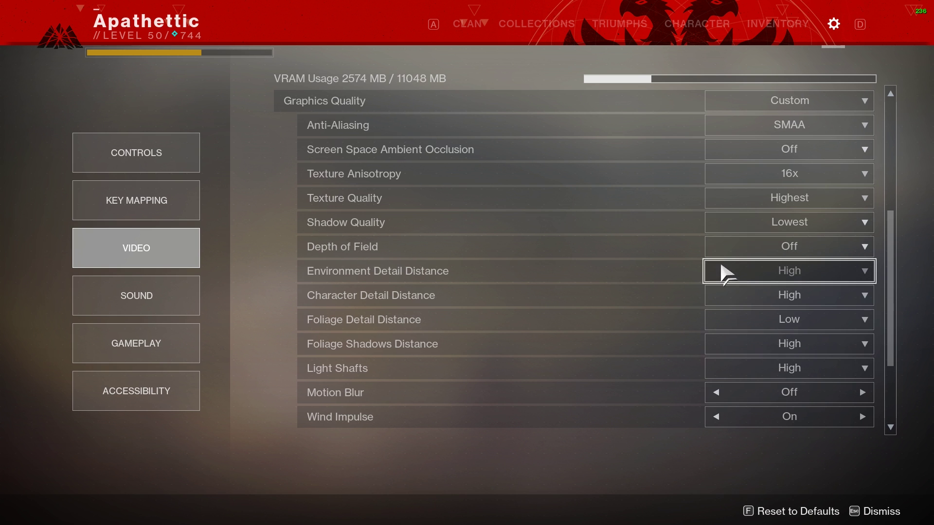
# Review the detail distance, light shafts, motion blur and Additional Video settings, and close the game settings
pyautogui.scroll(-1, 595, 294)
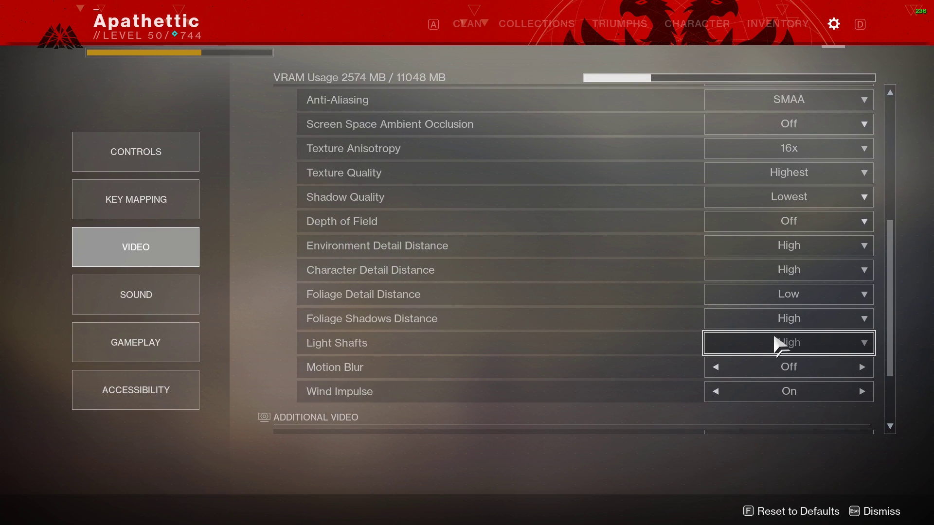
pyautogui.scroll(-2, 757, 345)
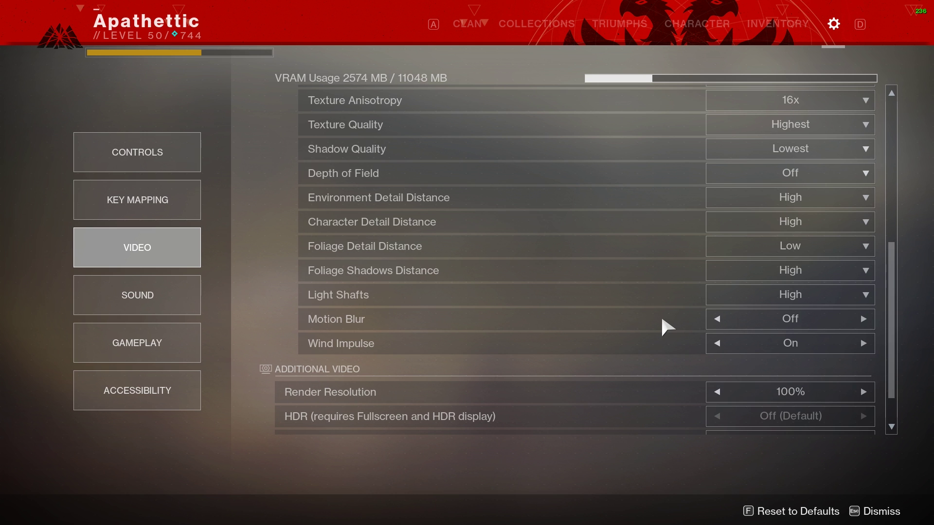
pyautogui.scroll(-2, 728, 301)
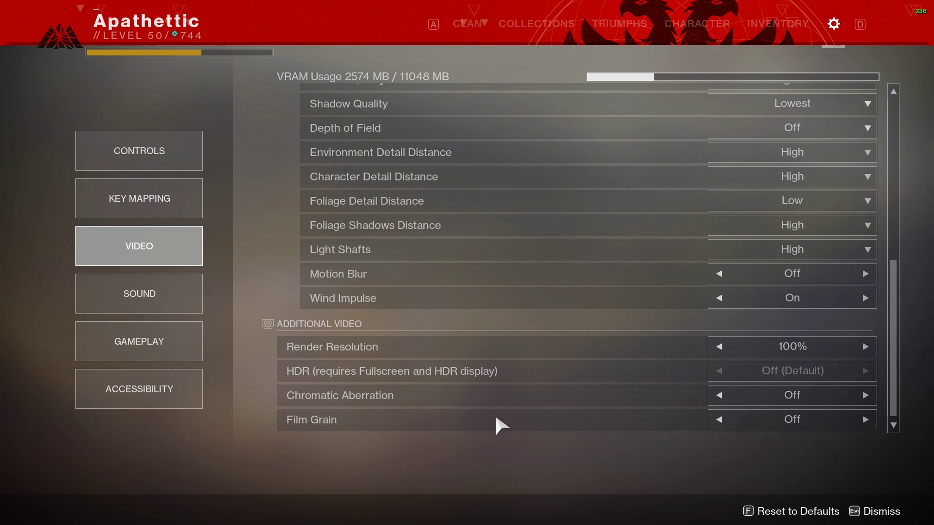
pyautogui.scroll(5, 499, 417)
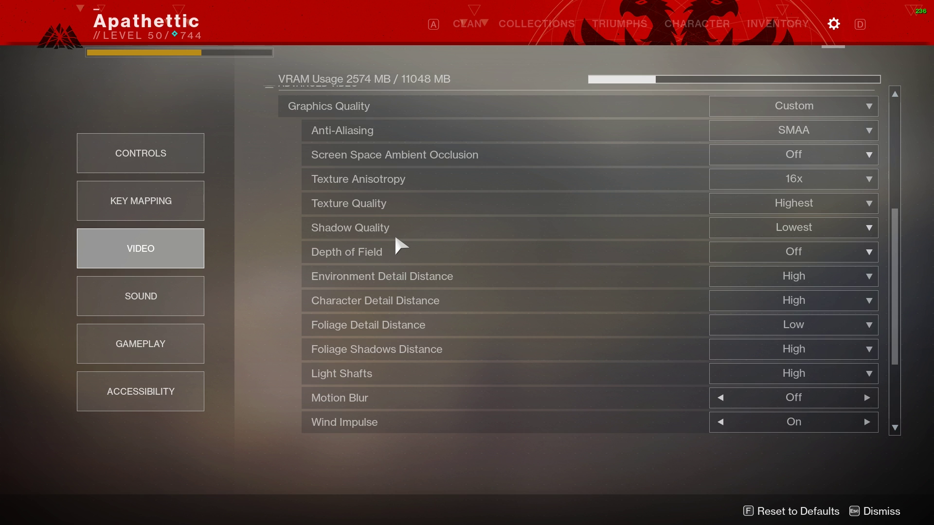
pyautogui.press('Escape')
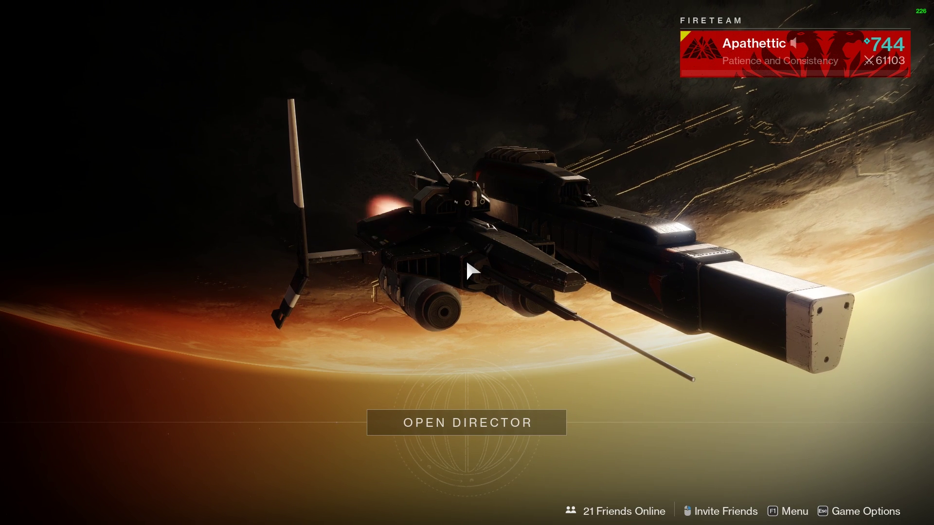